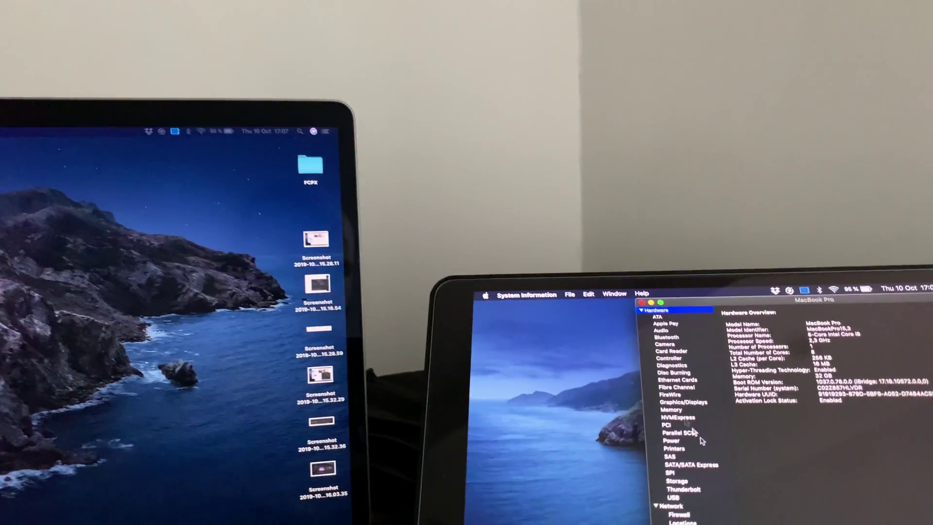
scroll(702, 439, "down", 3)
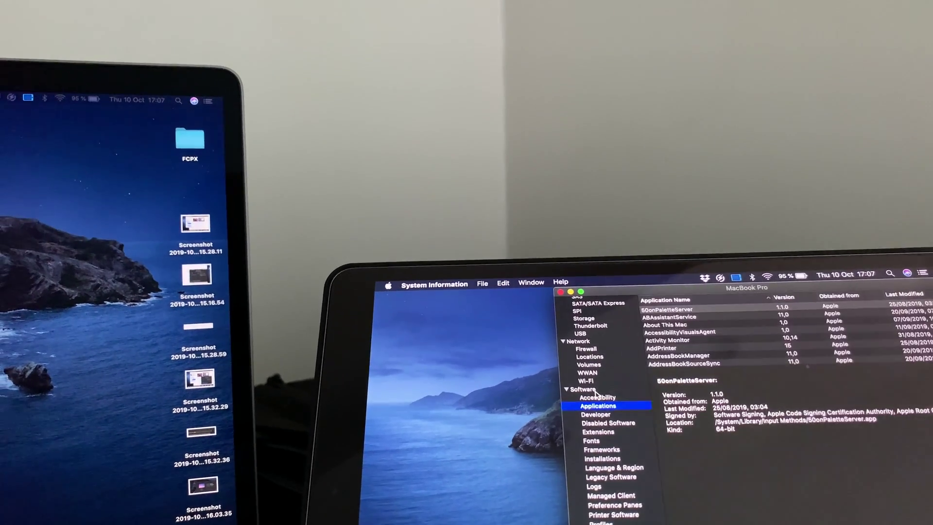
scroll(662, 333, "down", 3)
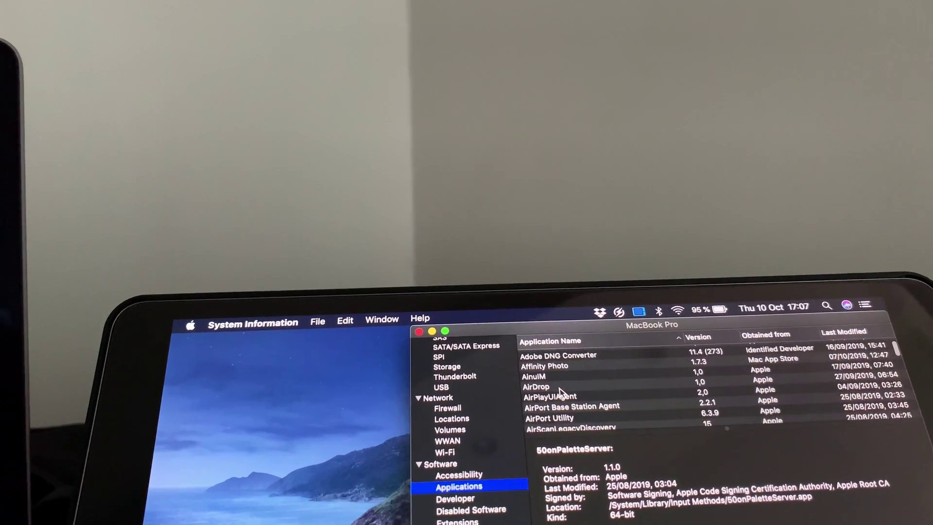